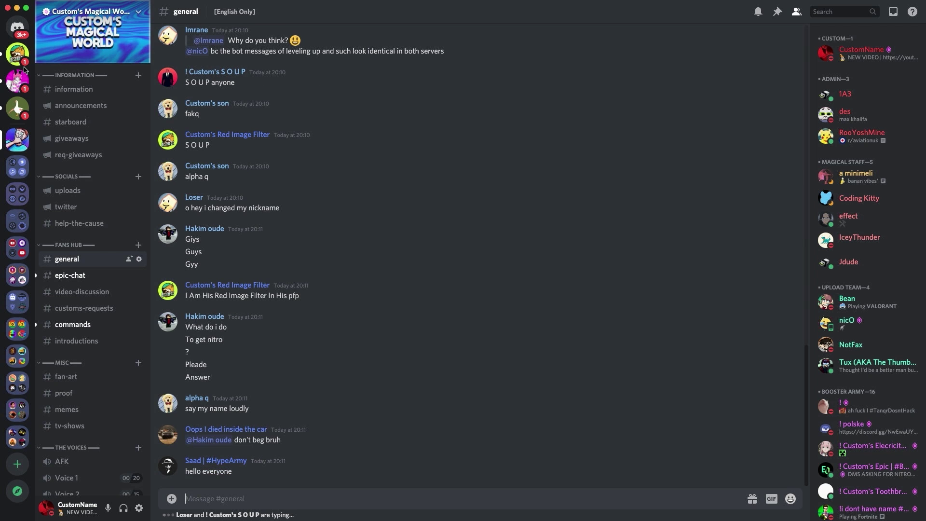
Bring up discord.com/new/download in Chrome at the 'Feeling experimental?' Public Test Build card
mouse_move(626, 515)
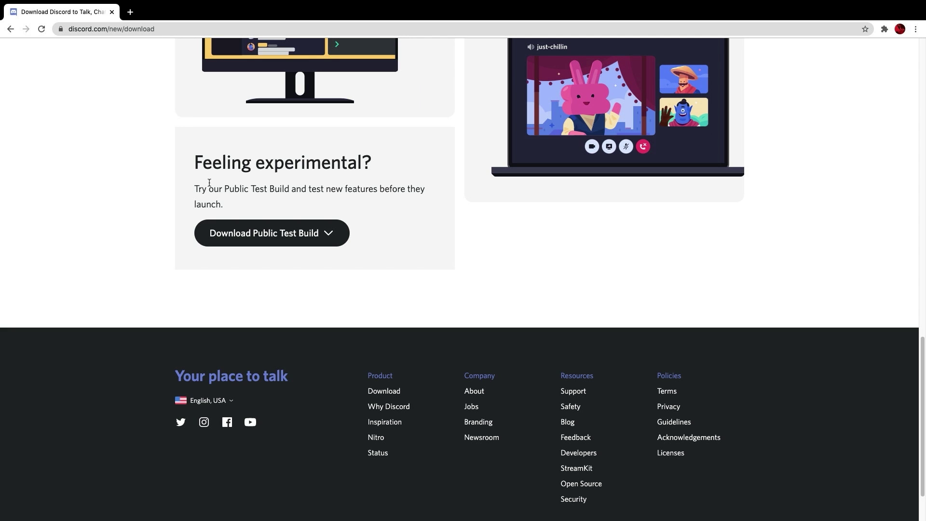
Highlight the 'Feeling experimental?' text, then expand the Download Public Test Build platform list
scroll(225, 219, up, 5)
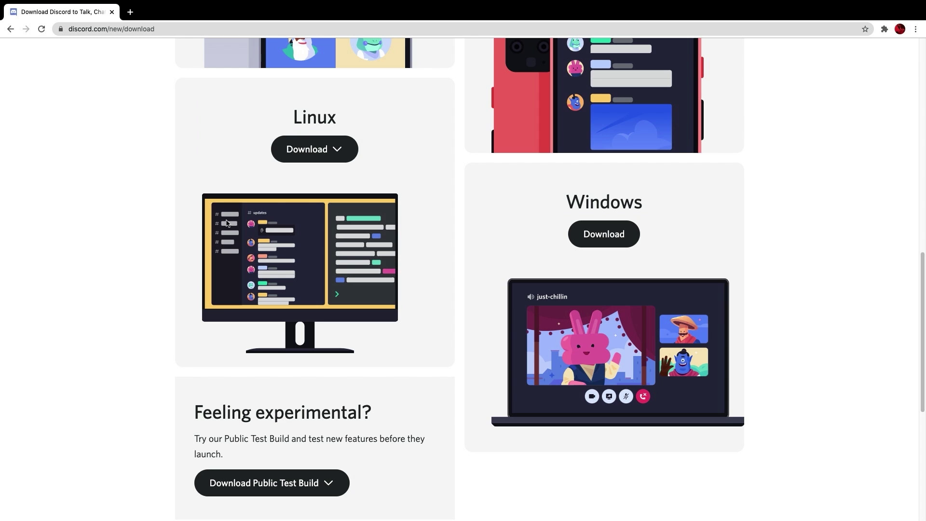
scroll(227, 223, up, 10)
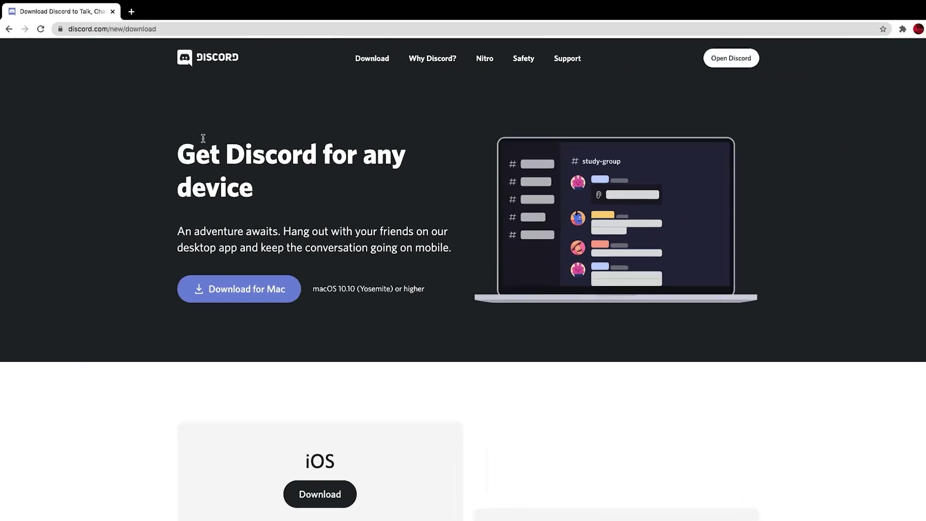
scroll(210, 162, down, 5)
scroll(211, 162, down, 10)
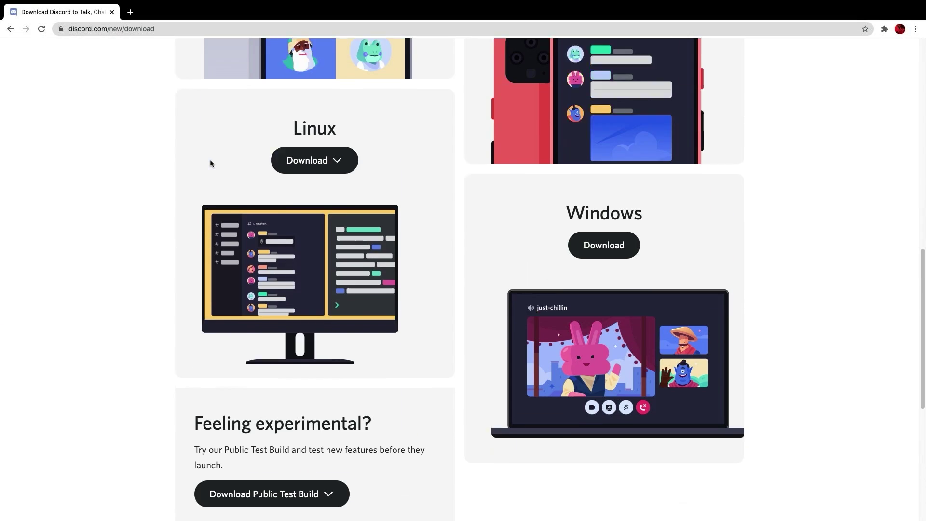
drag(196, 141, 374, 166)
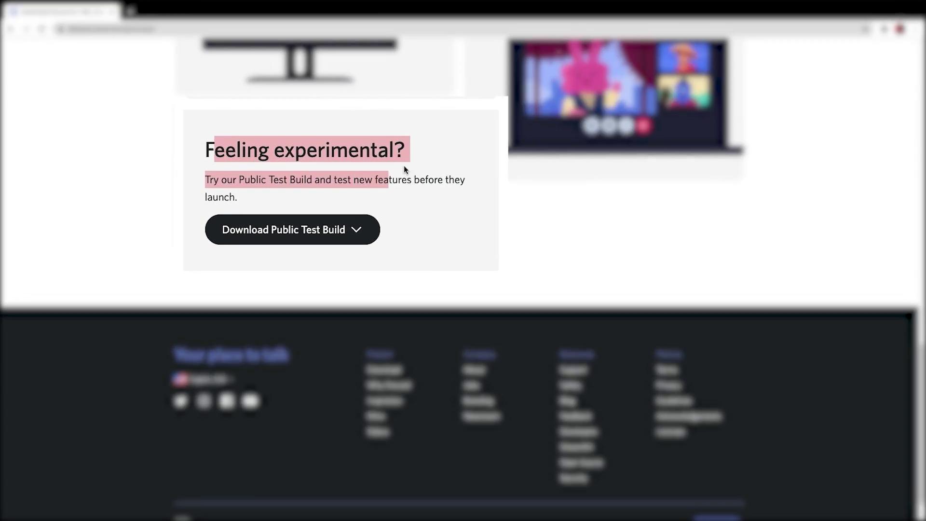
drag(213, 168, 292, 170)
drag(423, 245, 626, 246)
click(279, 267)
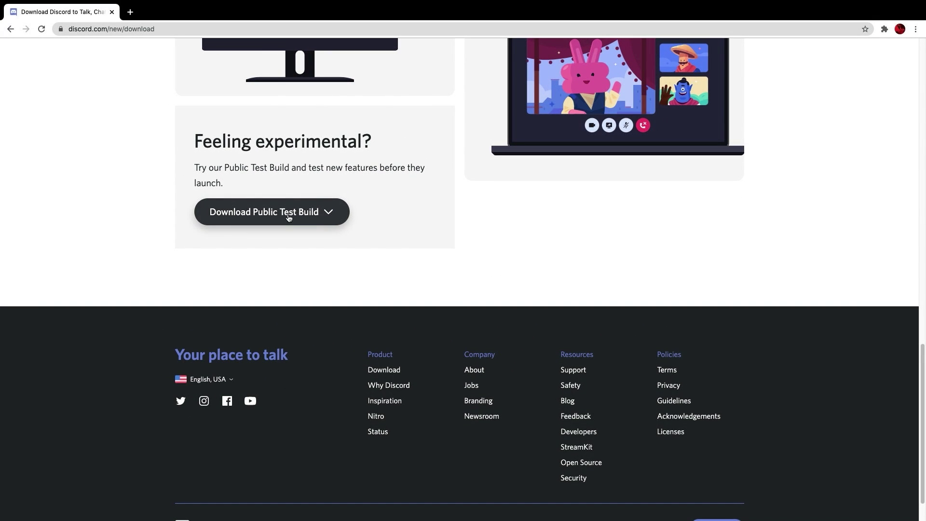
click(316, 217)
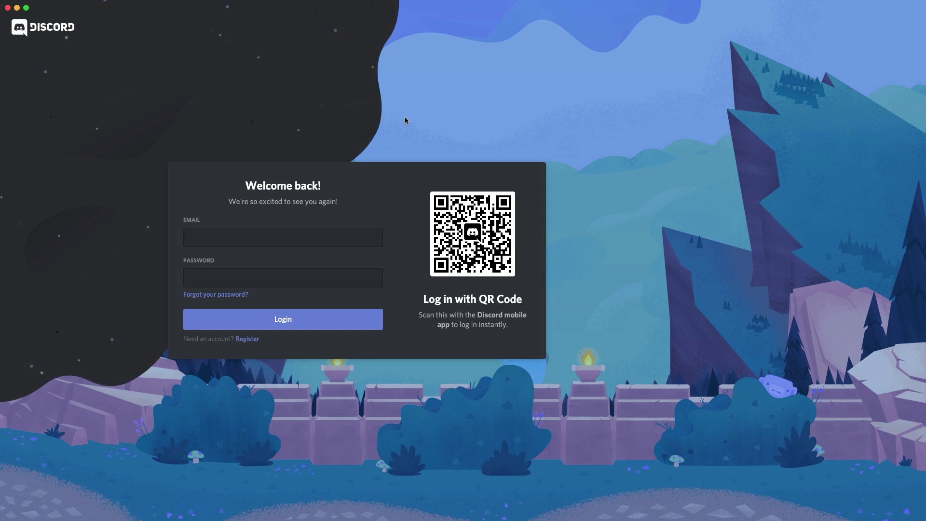
Check Discord PTB's About Discord window showing version 0.0.50, then close it
mouse_move(83, 4)
click(54, 6)
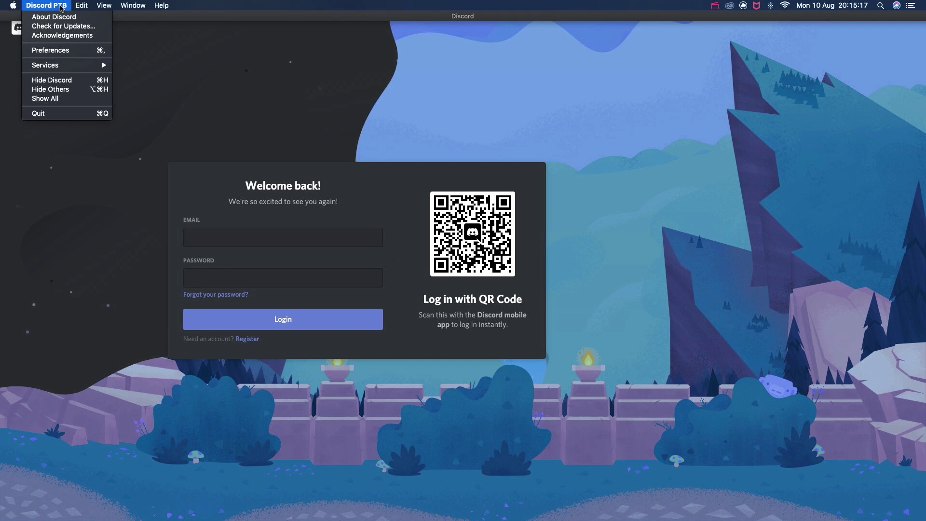
click(54, 17)
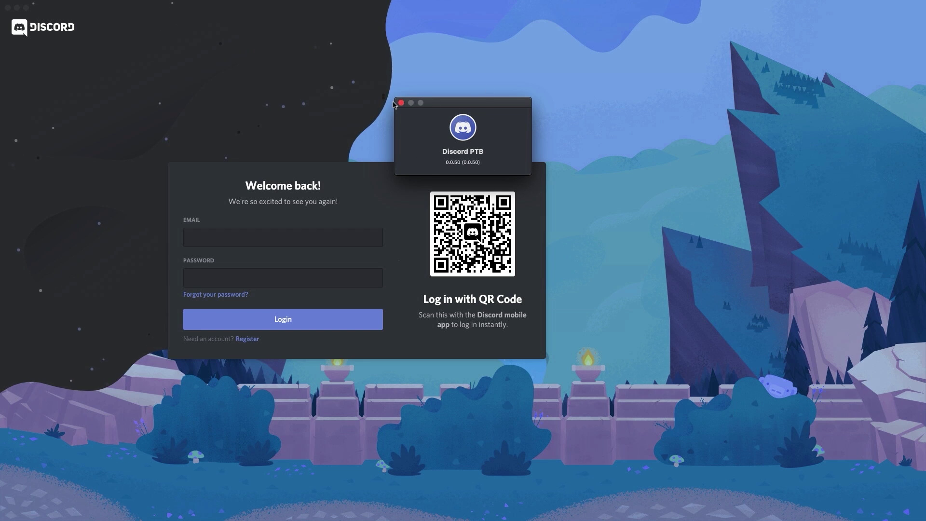
click(400, 103)
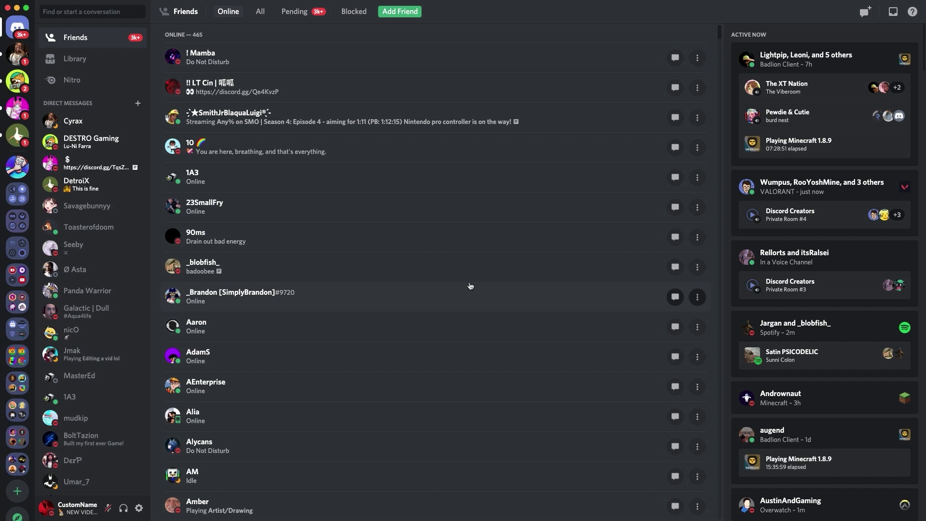
Open #general in Custom's Magical World and close the Invite People panel
mouse_move(657, 518)
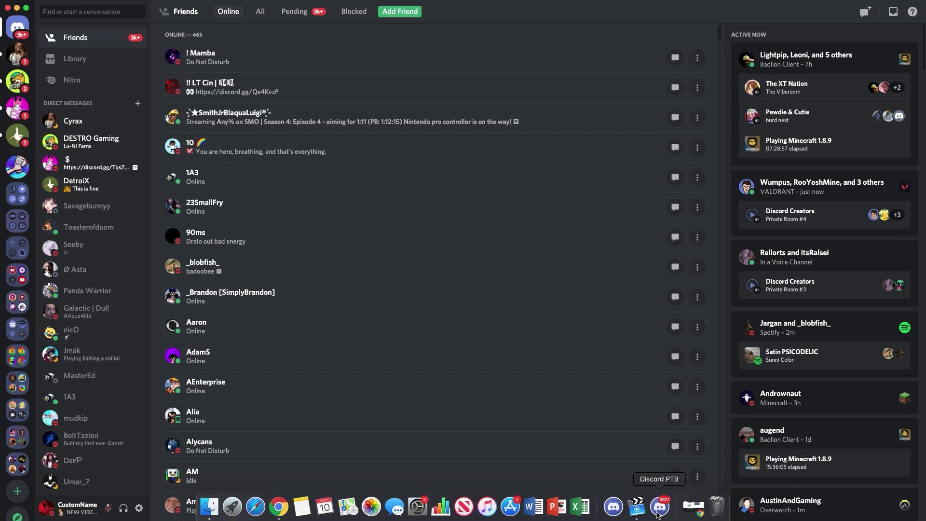
click(17, 166)
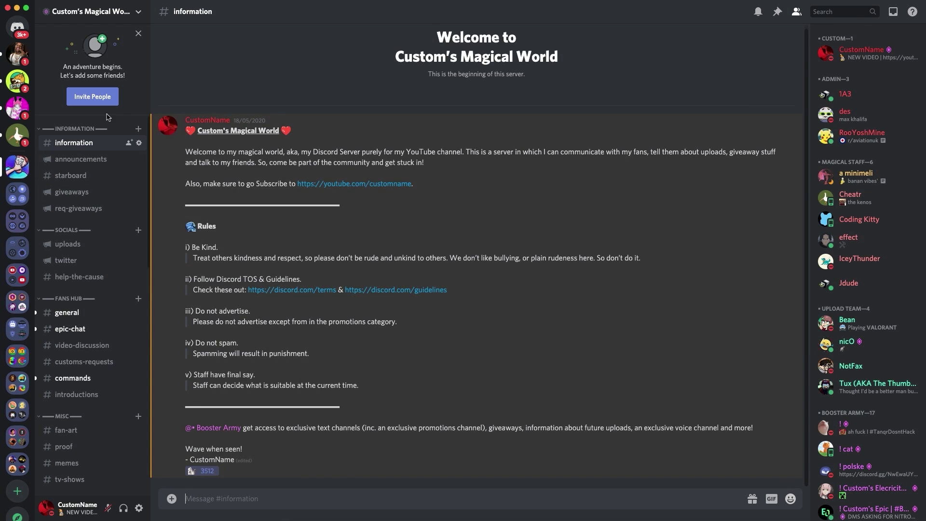
click(67, 311)
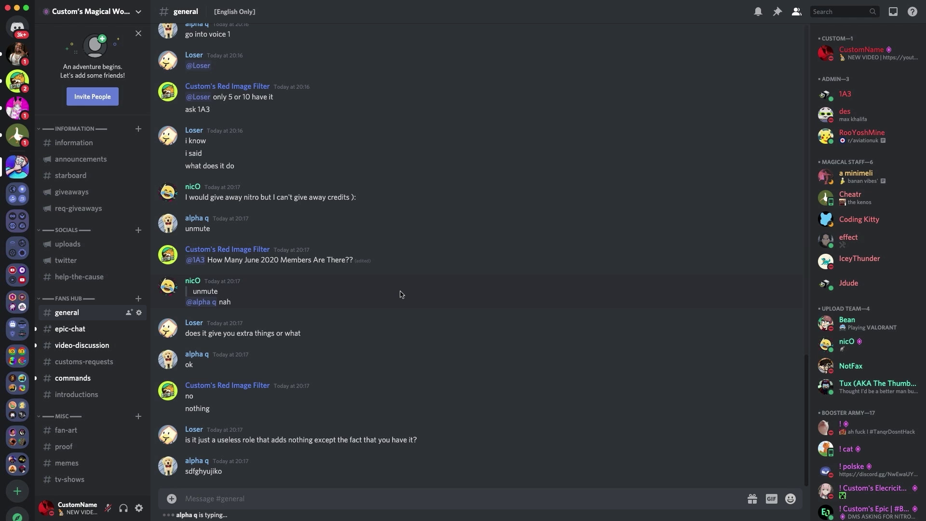
click(139, 32)
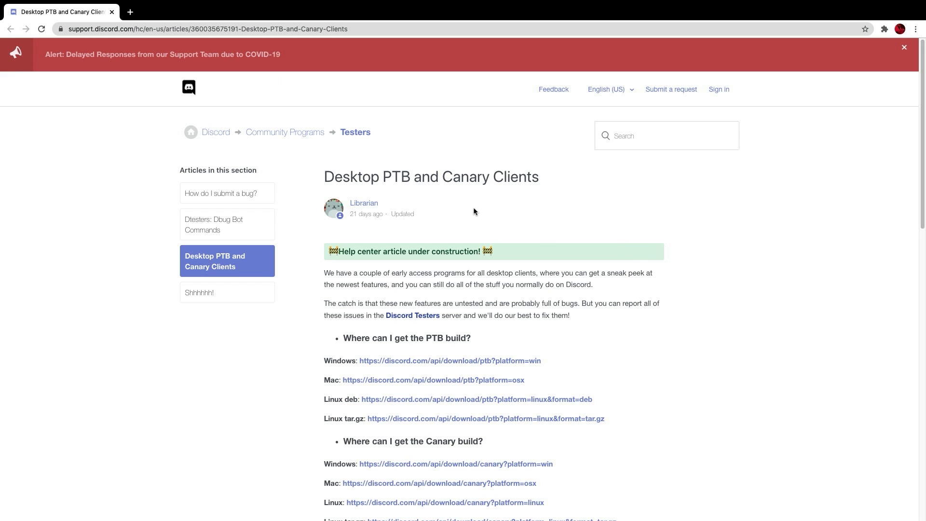
Highlight 'Desktop PTB' and 'Canary Clients' in the article title, then download DiscordCanary.dmg via the Mac link
scroll(498, 241, down, 1)
scroll(497, 241, down, 5)
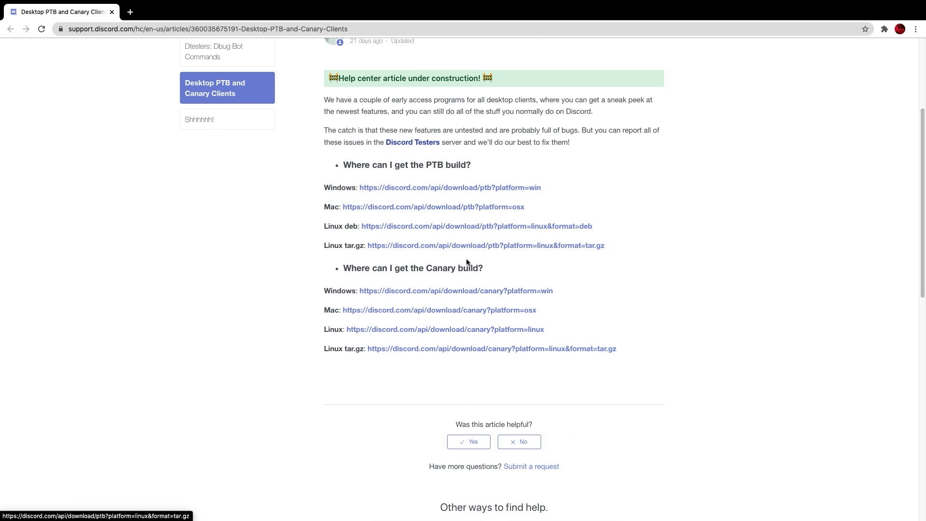
scroll(439, 227, up, 5)
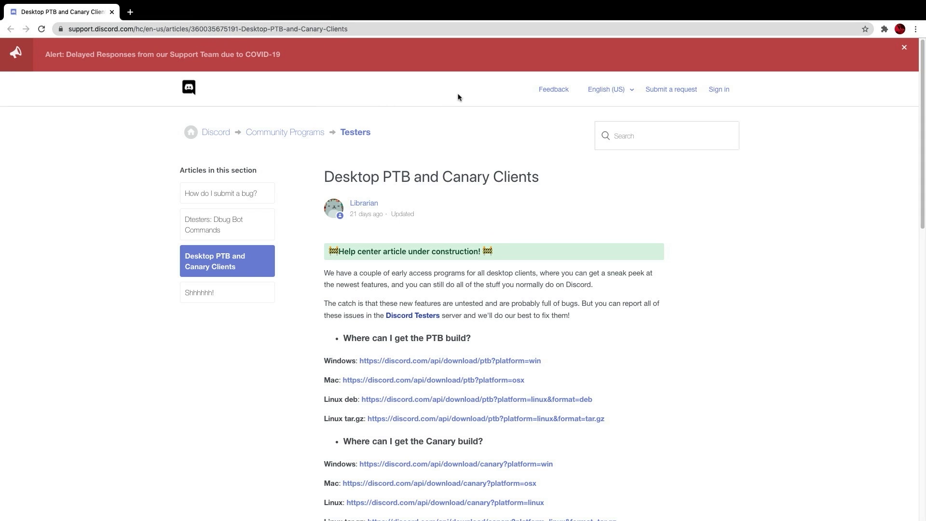
drag(325, 176, 406, 182)
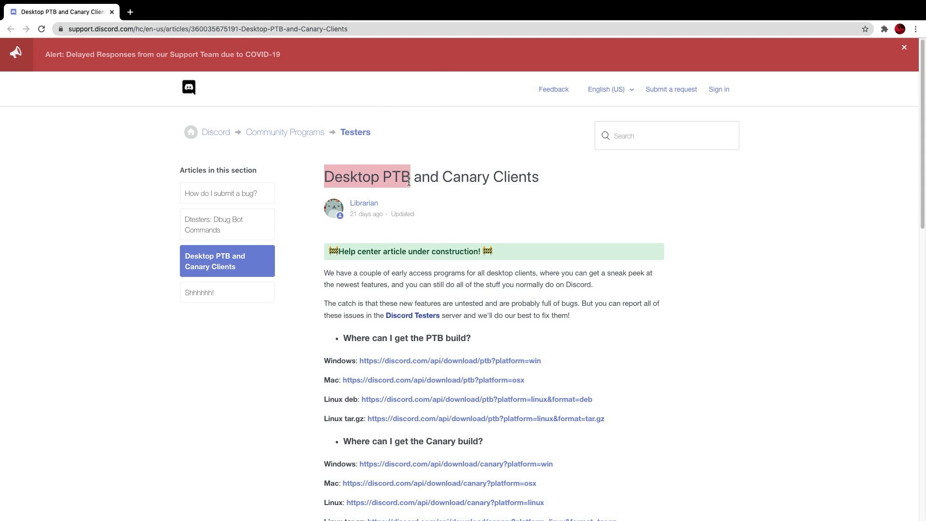
drag(443, 177, 584, 185)
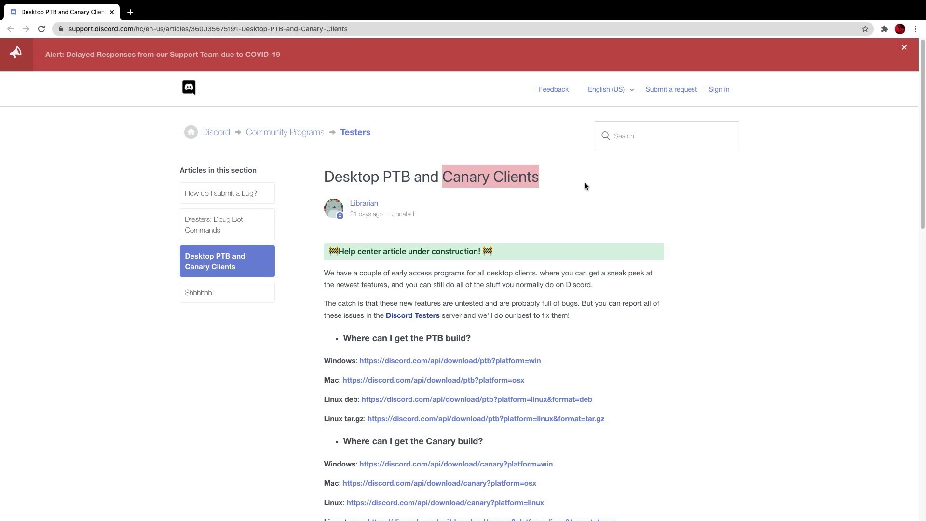
scroll(585, 181, down, 3)
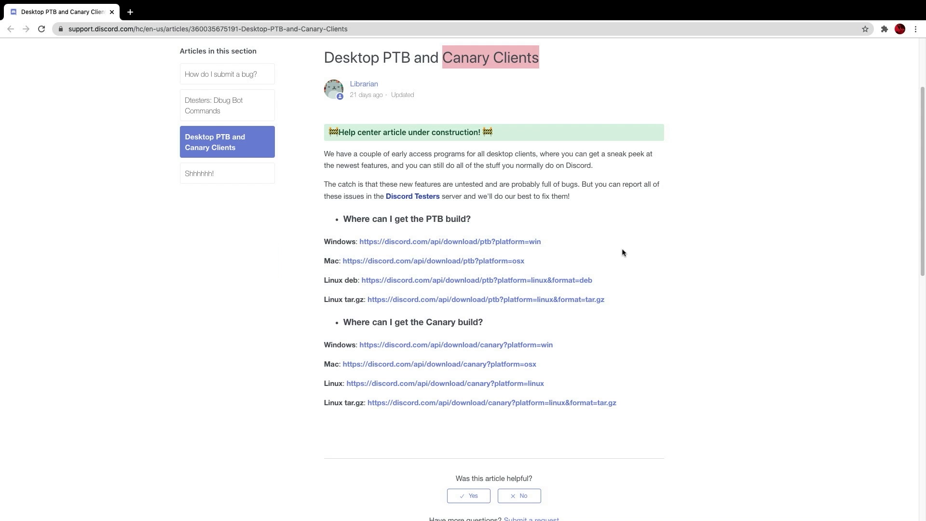
click(475, 365)
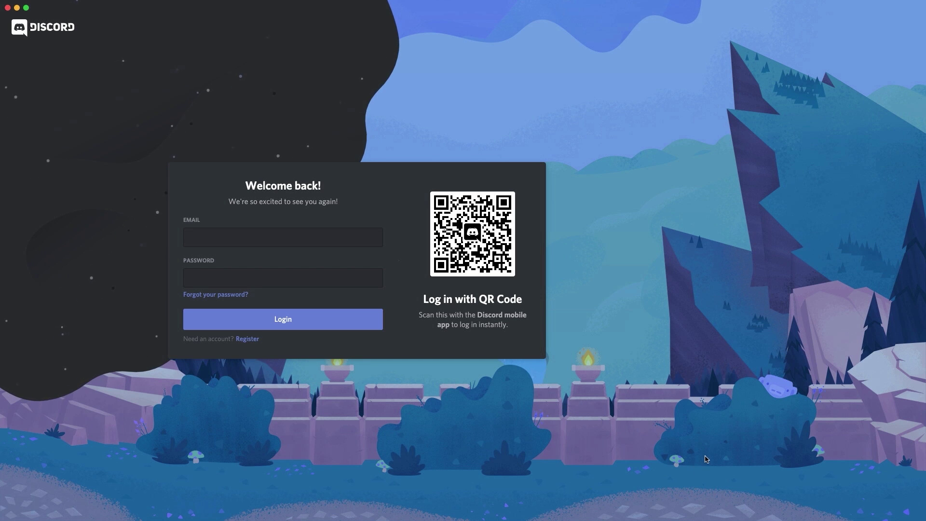
Show Discord Canary's About Discord window, highlight version 0.0.251, and close it
mouse_move(715, 511)
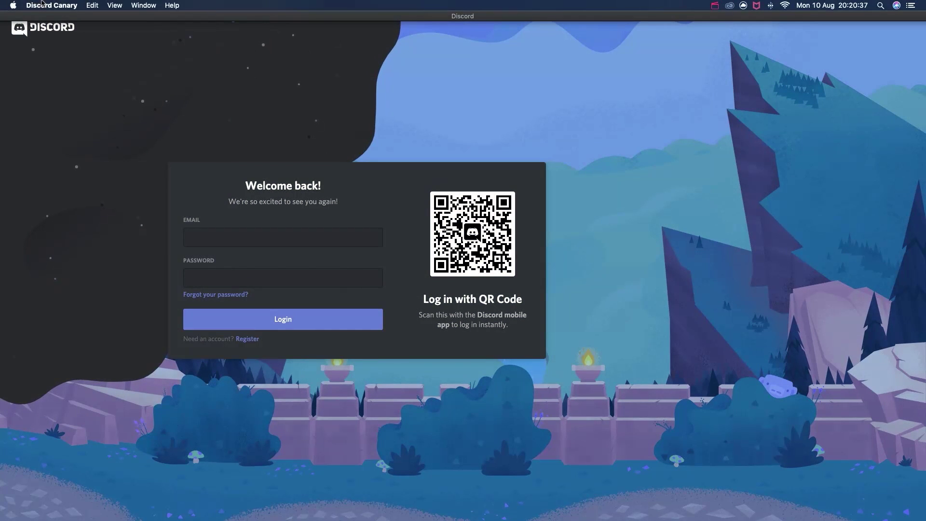
click(52, 6)
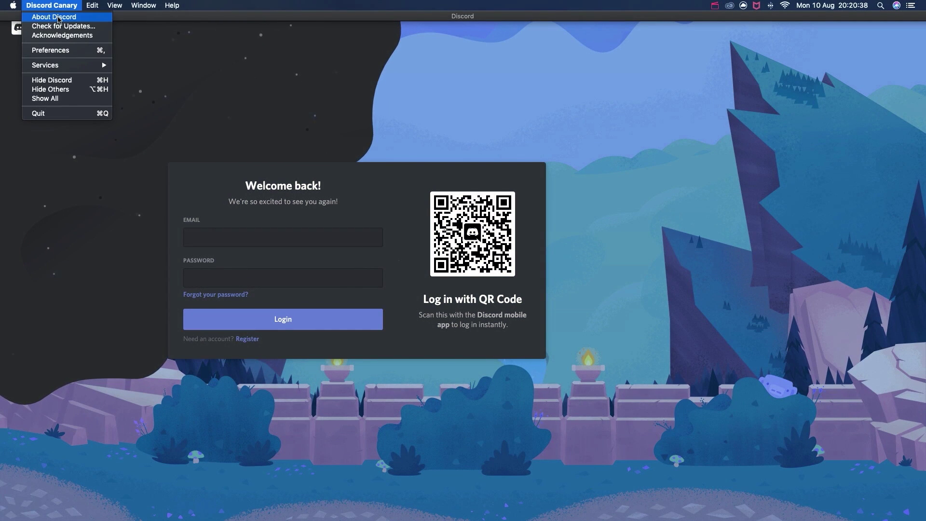
click(54, 17)
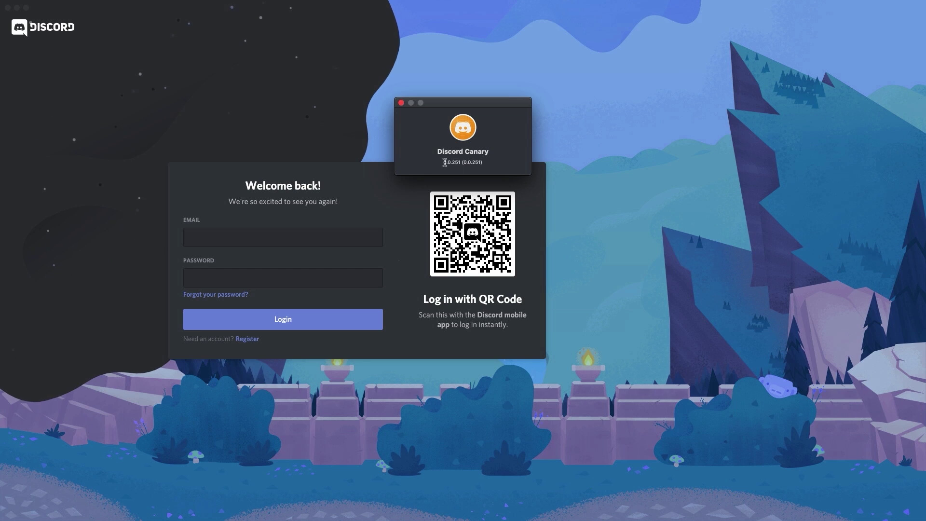
mouse_move(442, 162)
mouse_down()
mouse_move(465, 164)
mouse_move(443, 172)
mouse_up()
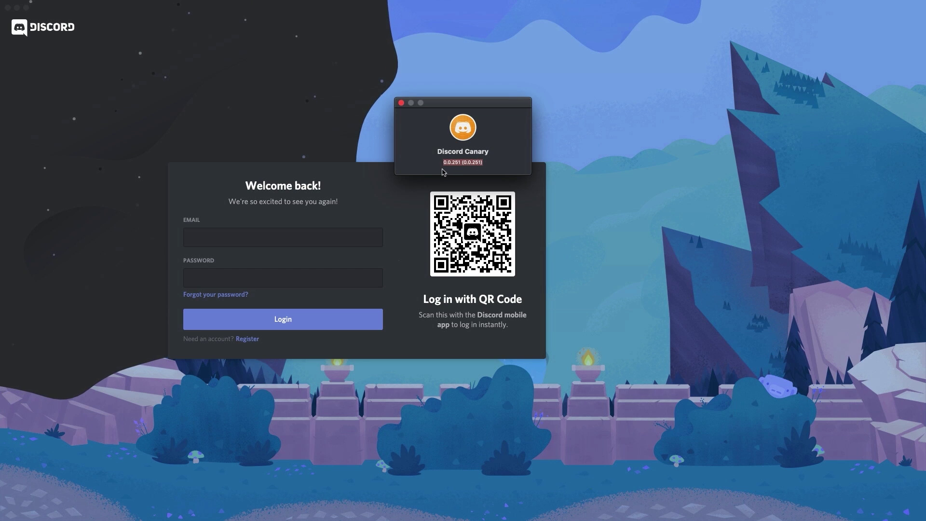
click(401, 103)
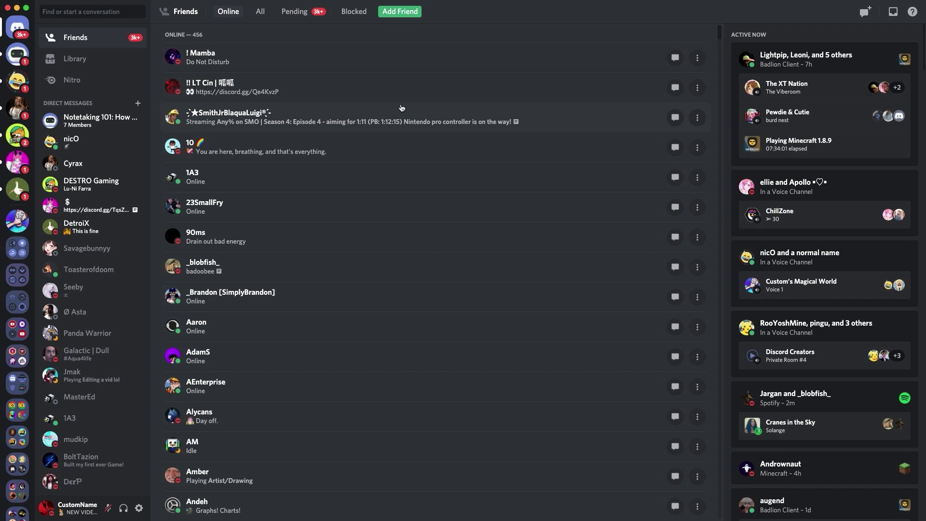
Open Custom's Magical World's #general in Canary and scroll to the newest messages
click(17, 221)
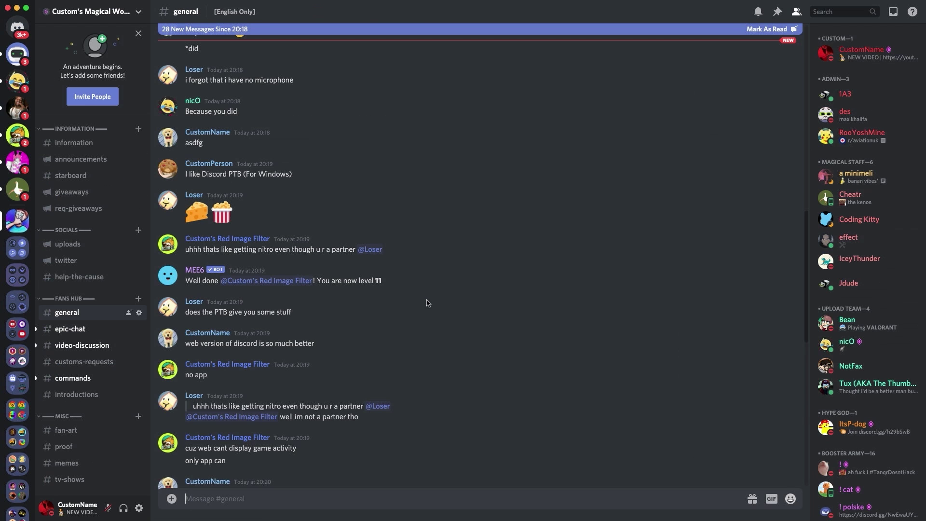
scroll(422, 306, down, 10)
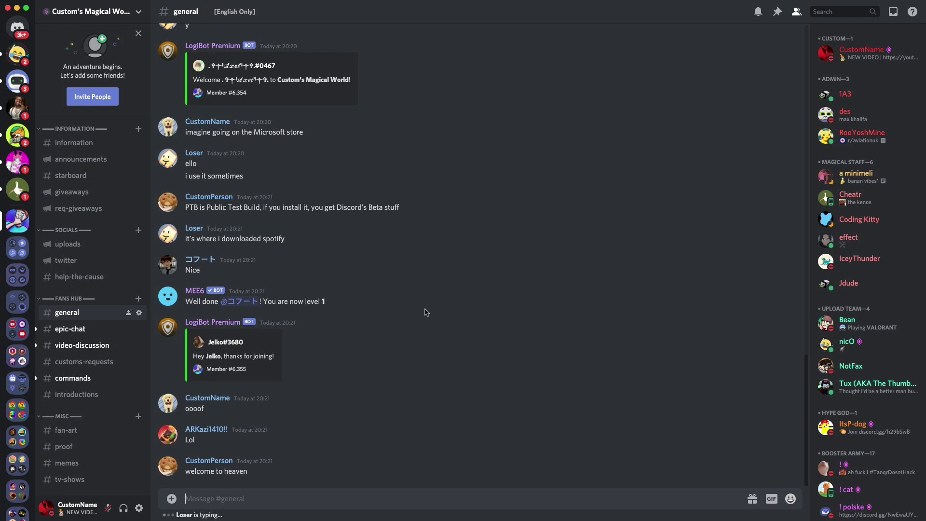
mouse_move(656, 516)
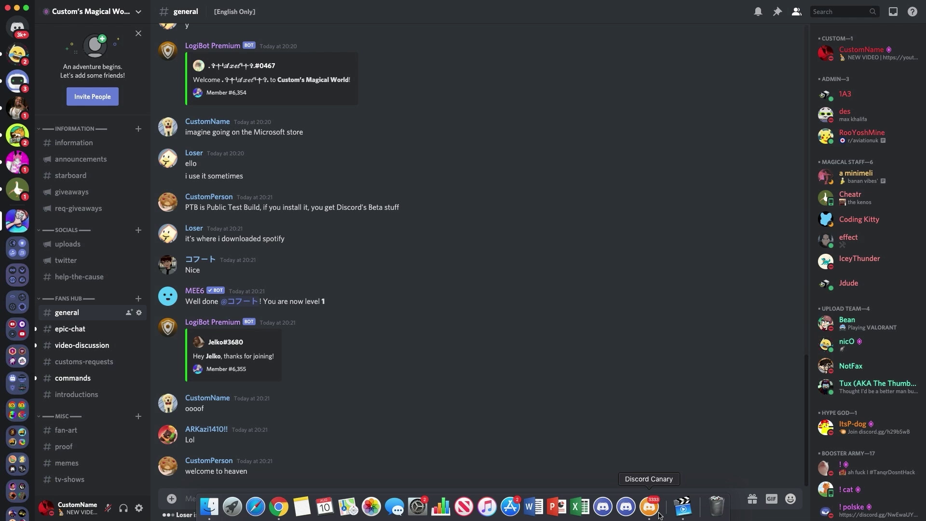
Expand the server folder and open Discord Testers on its getting-started channel
click(17, 275)
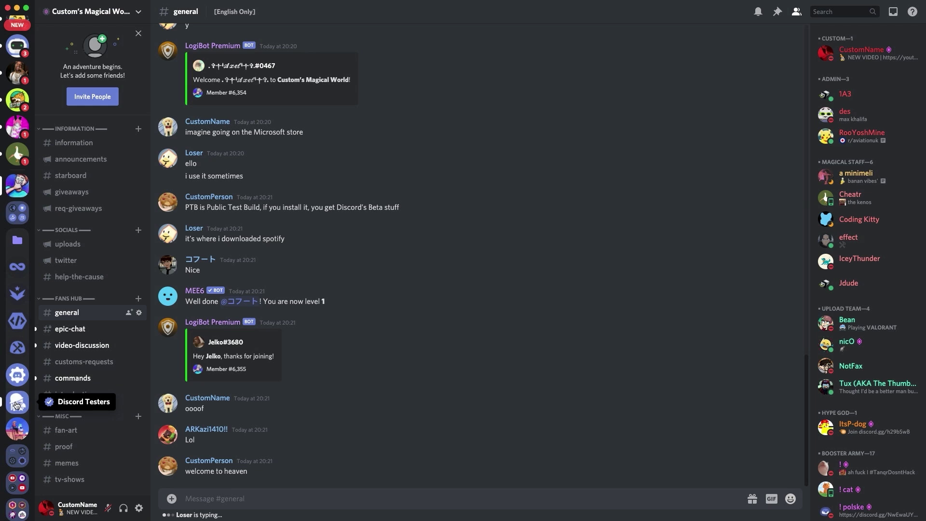
click(17, 404)
click(79, 171)
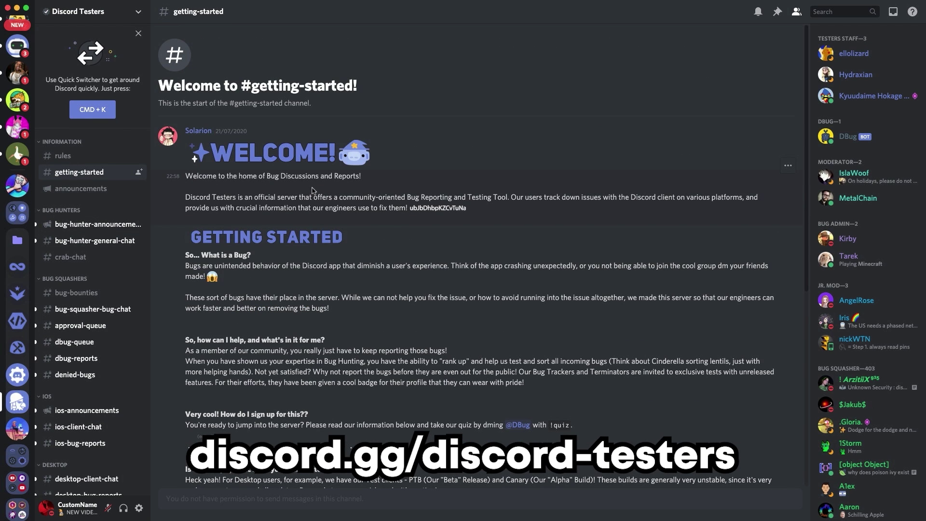